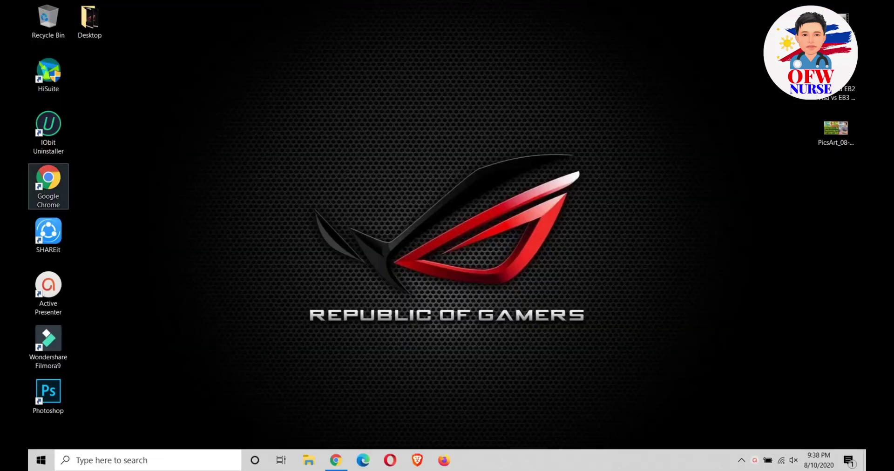
Step: Launch Chrome maximized, search 'texas board of nursing', and open the bon.texas.gov result
double_click(48, 184)
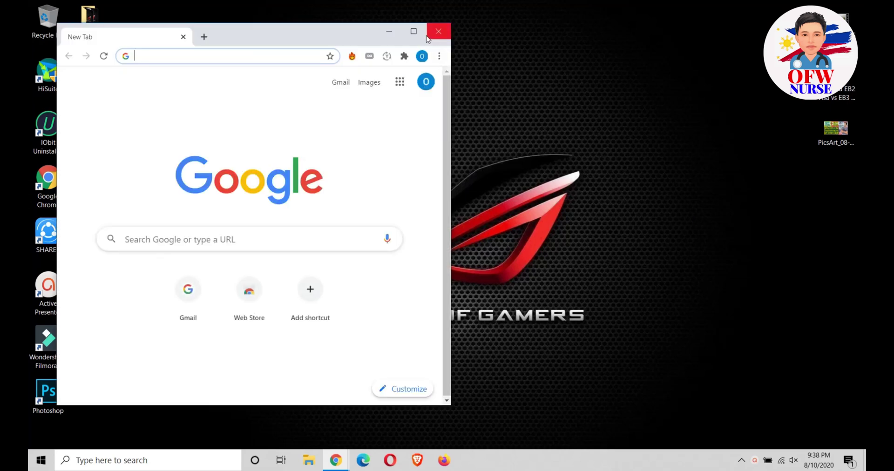
left_click(413, 31)
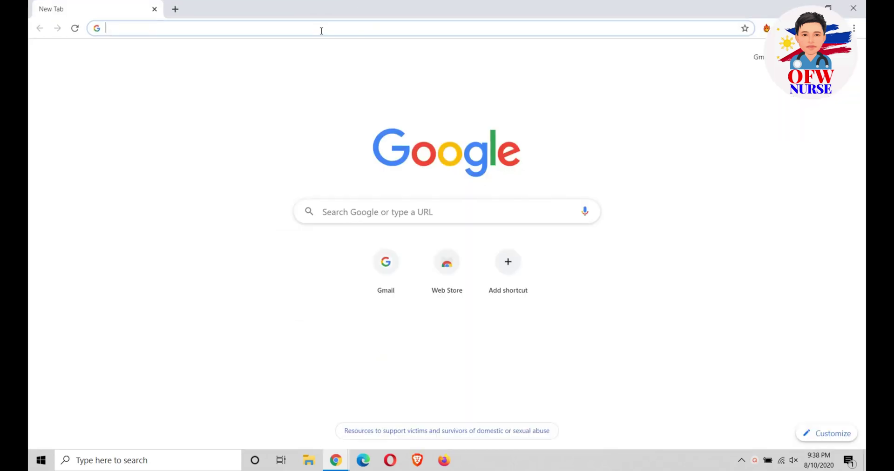
type("texas")
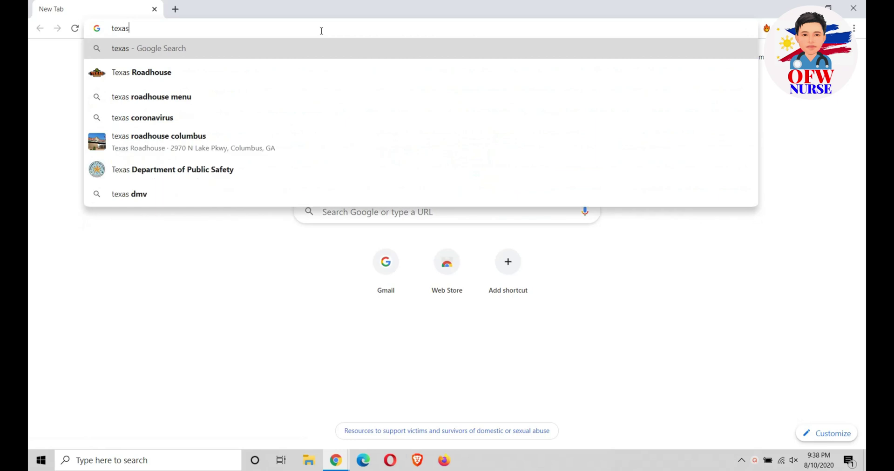
type(" board of")
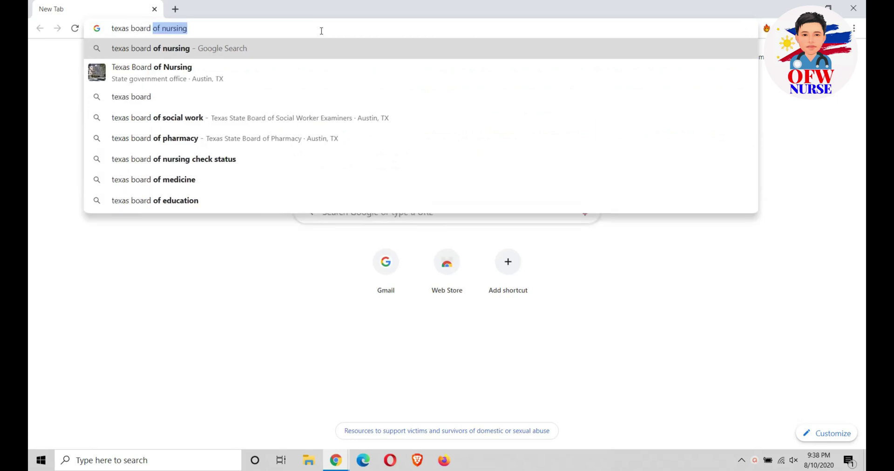
type(" nursing")
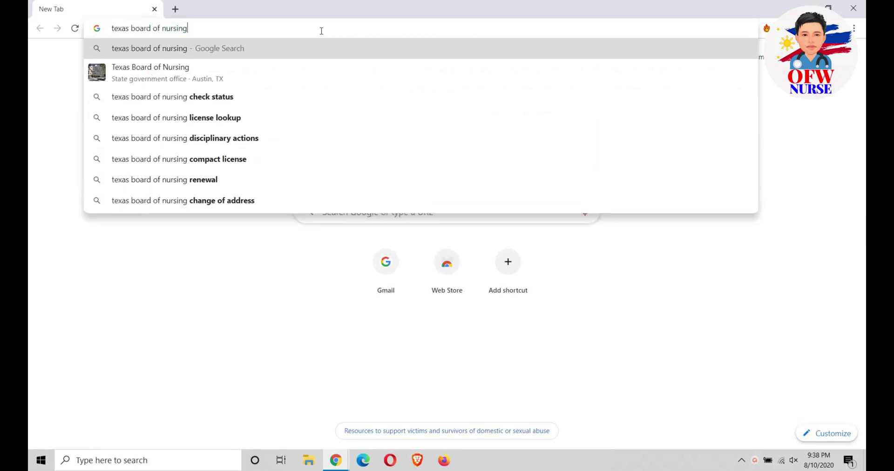
key("Return")
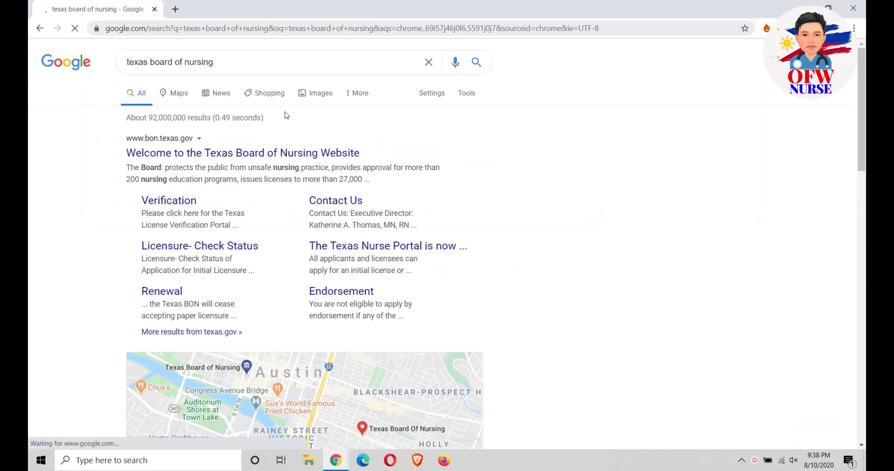
left_click(296, 153)
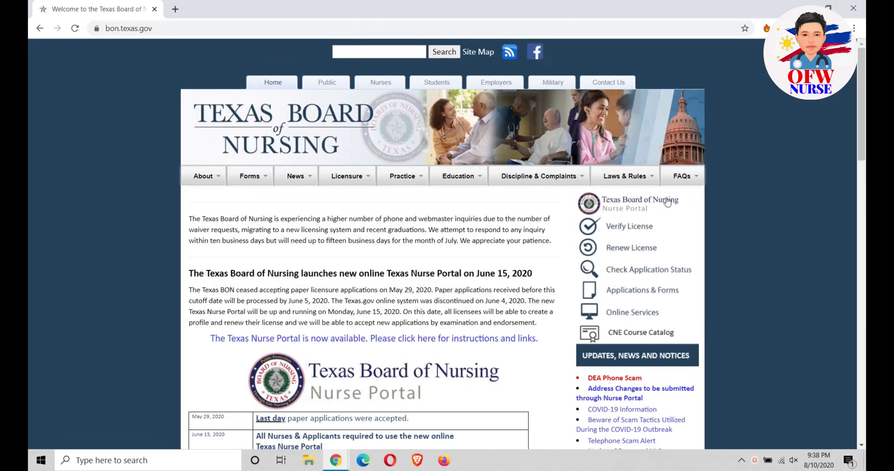
Step: Go from the Nurse Portal info page at bon.texas.gov/texasnurseportal/ to the Texas Nurse Portal
left_click(633, 200)
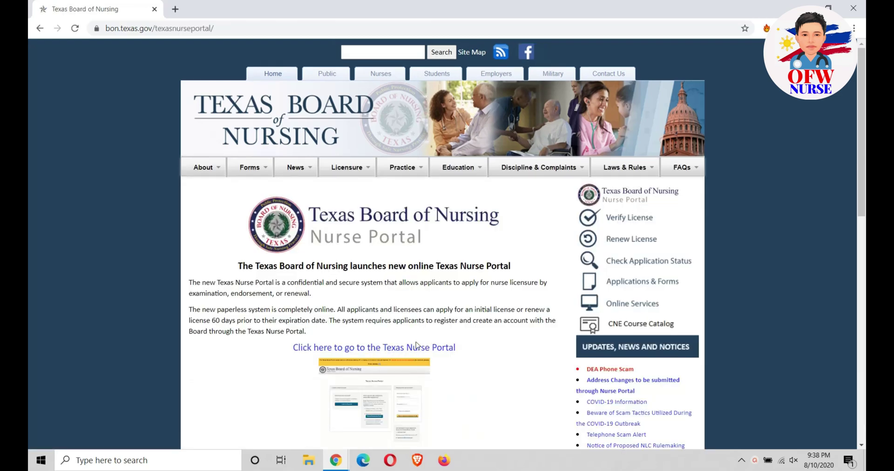
scroll(424, 339, "down", 5)
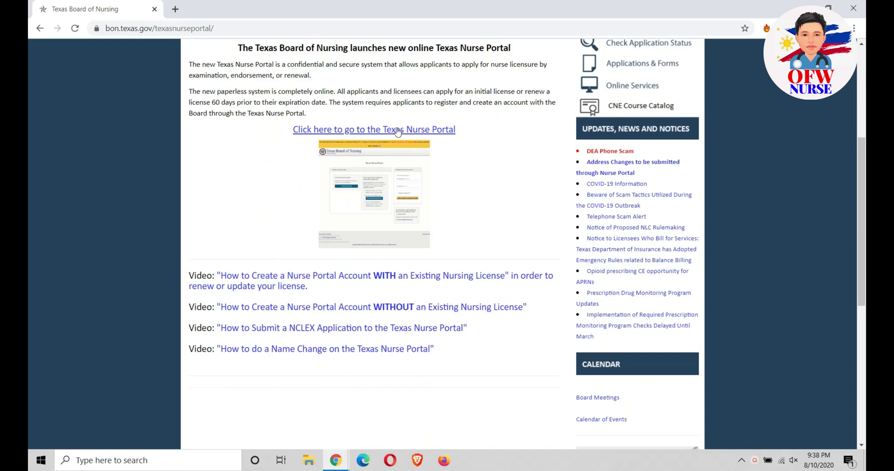
left_click(397, 130)
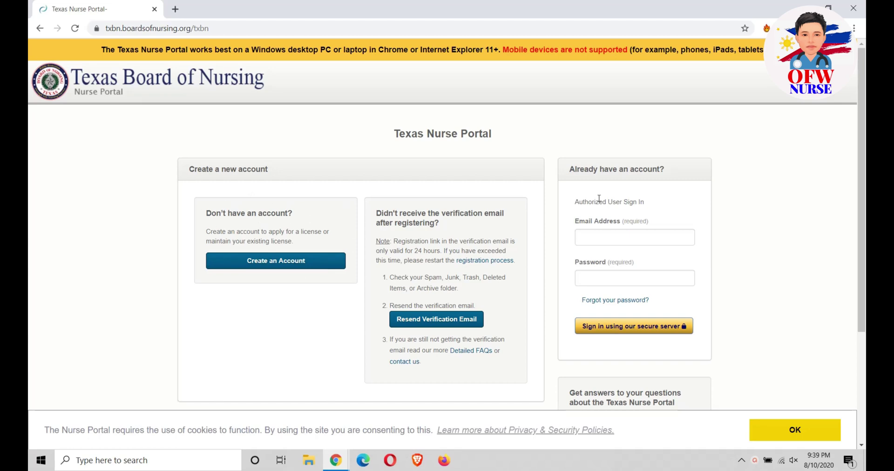
Step: Start a new portal account and agree to the terms and conditions
left_click_drag(569, 169, 649, 167)
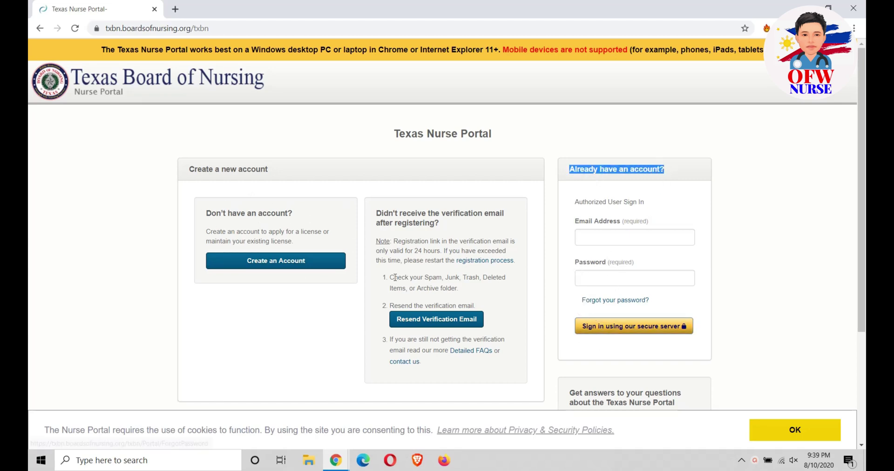
left_click(280, 264)
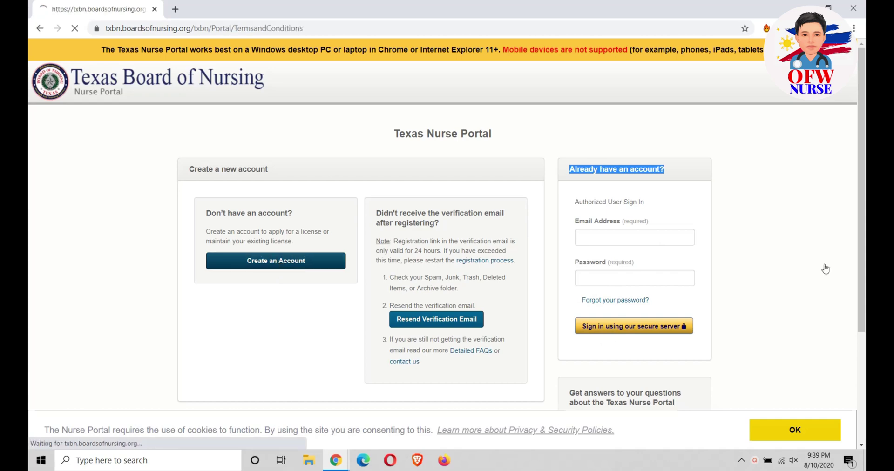
scroll(616, 259, "down", 5)
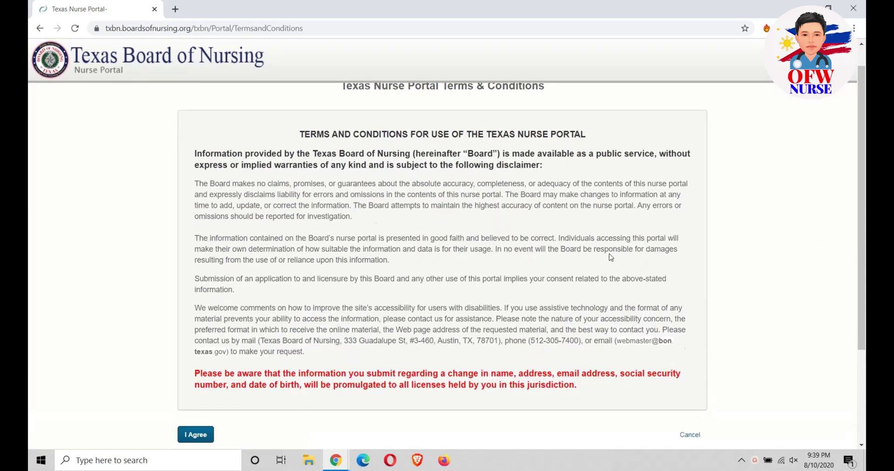
scroll(512, 209, "up", 5)
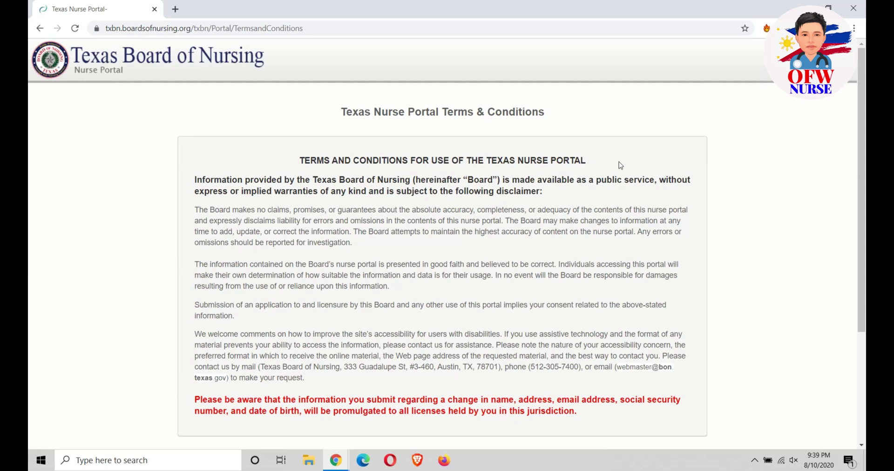
scroll(331, 321, "down", 3)
left_click(180, 357)
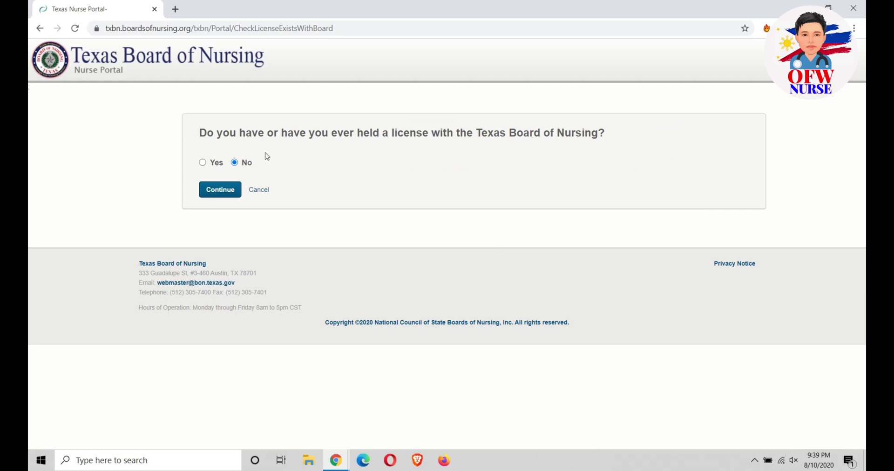
Step: Answer No to ever holding a Texas license and continue to the account form
left_click(202, 162)
left_click(234, 162)
left_click(221, 191)
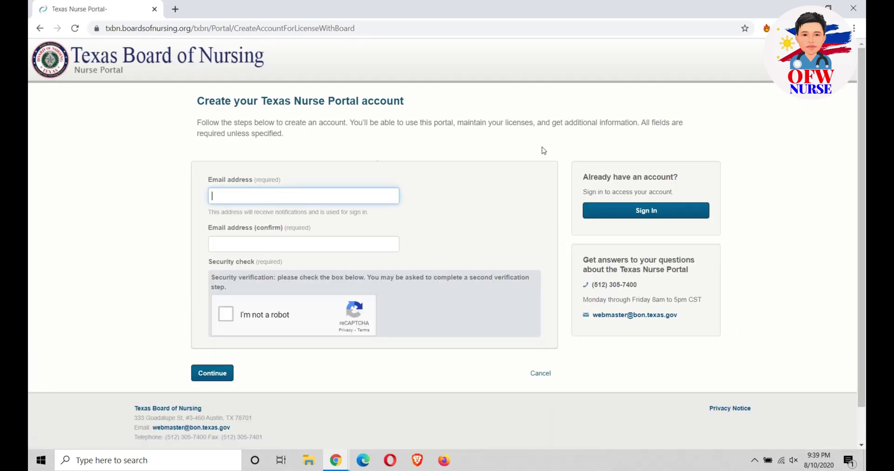
Step: Enter the Gmail address in the Email field and again in the confirmation field
type("sup")
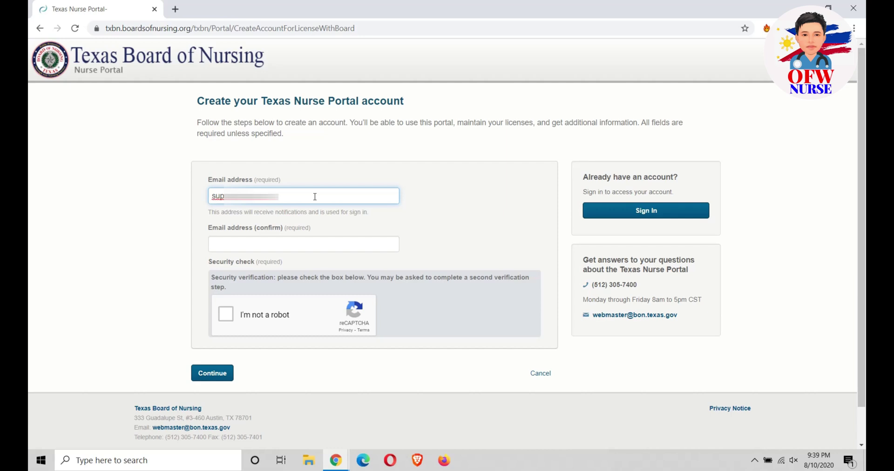
type("@gmail.com")
left_click(303, 245)
type("supe")
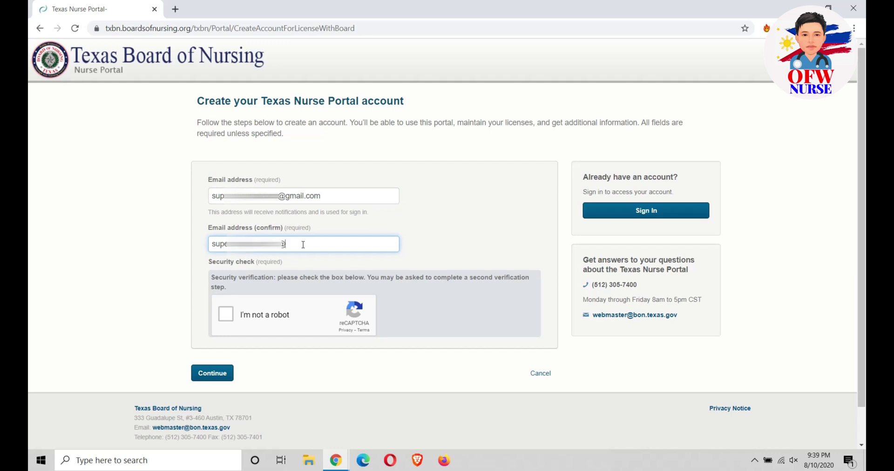
type("mail.com")
Step: Pass the reCAPTCHA by selecting the car tiles, then submit the account request
left_click(226, 314)
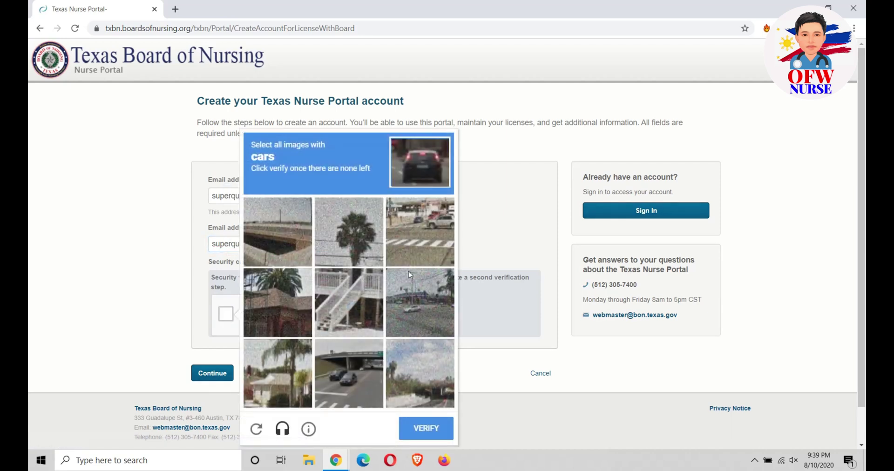
left_click(341, 390)
left_click(419, 303)
left_click(428, 238)
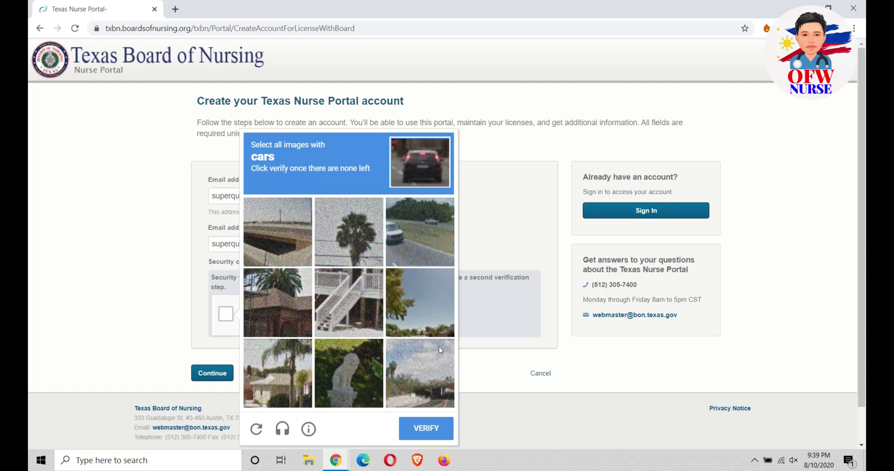
left_click(420, 231)
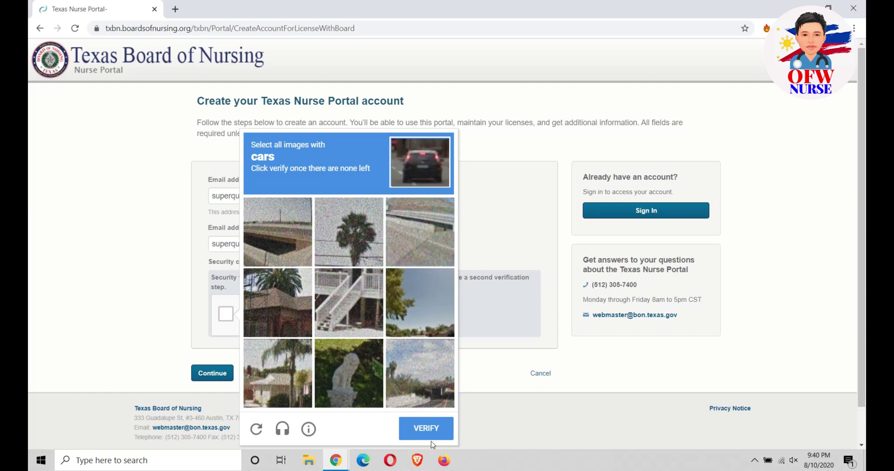
left_click(430, 437)
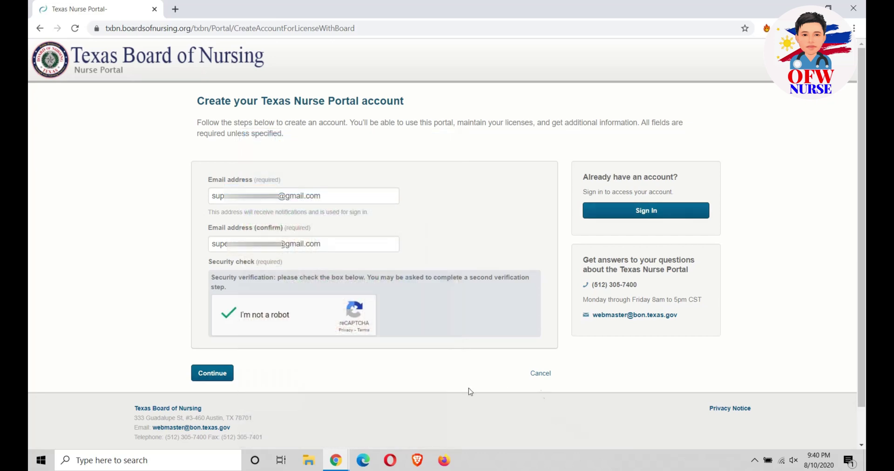
left_click(211, 374)
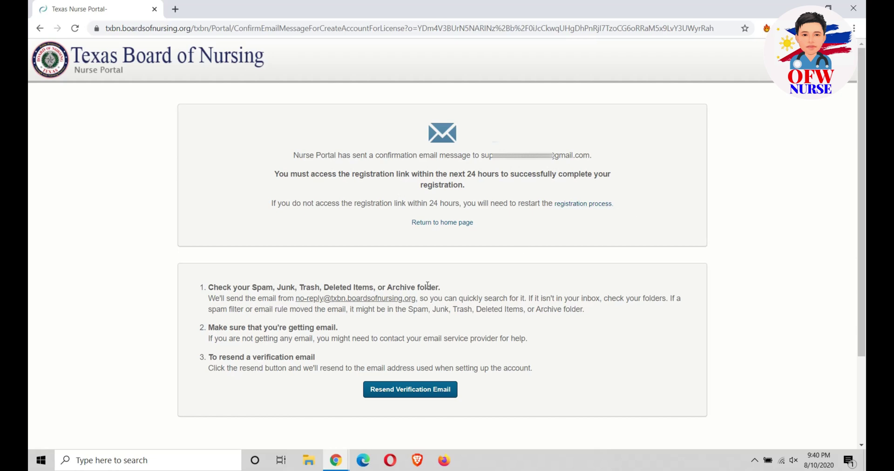
Step: In the Gmail window, open the Texas Nurse Portal registration email and follow its verification link
left_click(336, 461)
left_click(295, 430)
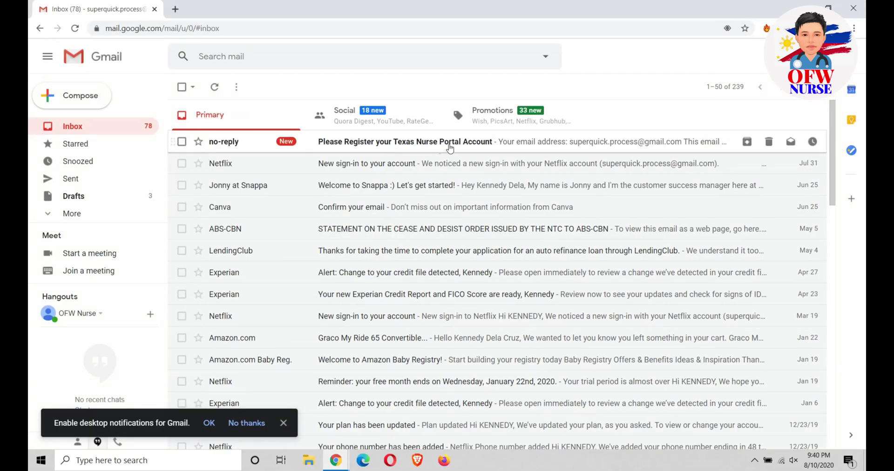
left_click(428, 142)
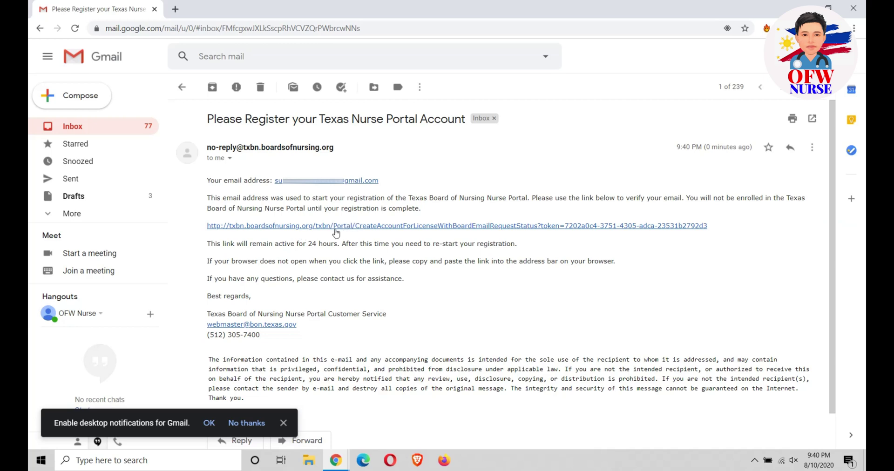
left_click(343, 227)
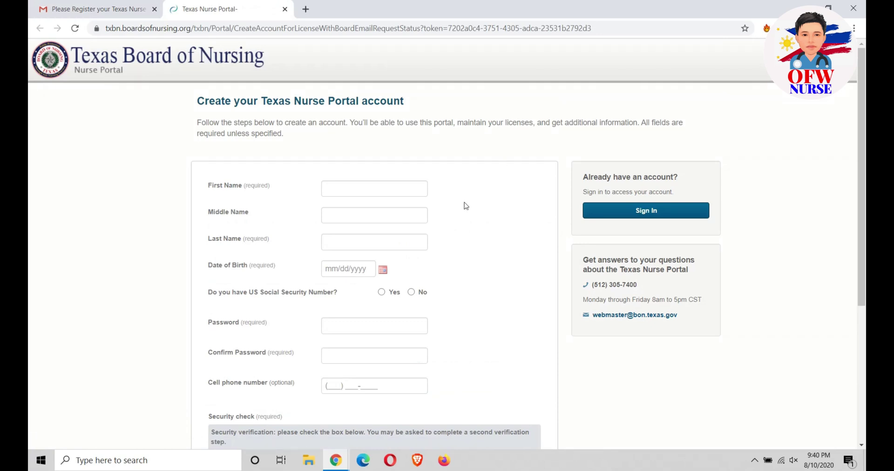
Step: Fill in the applicant's first and last name
scroll(453, 197, "down", 4)
scroll(454, 202, "up", 3)
scroll(455, 208, "up", 1)
left_click(408, 189)
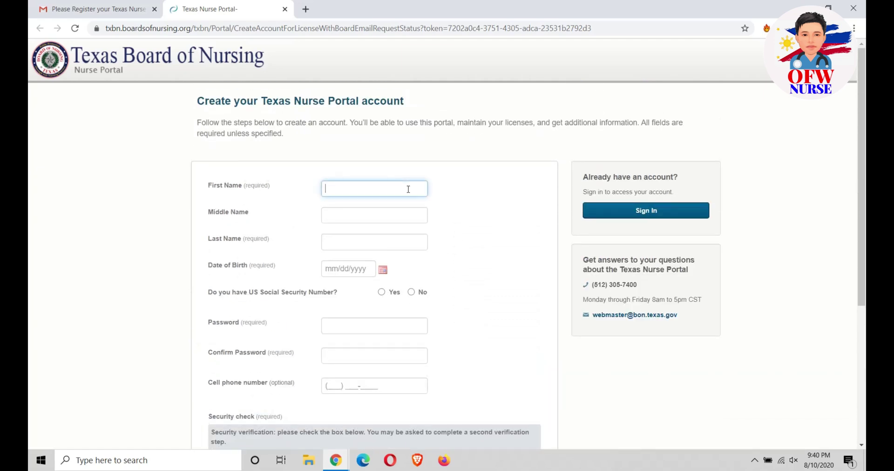
type("JOHN")
left_click(358, 239)
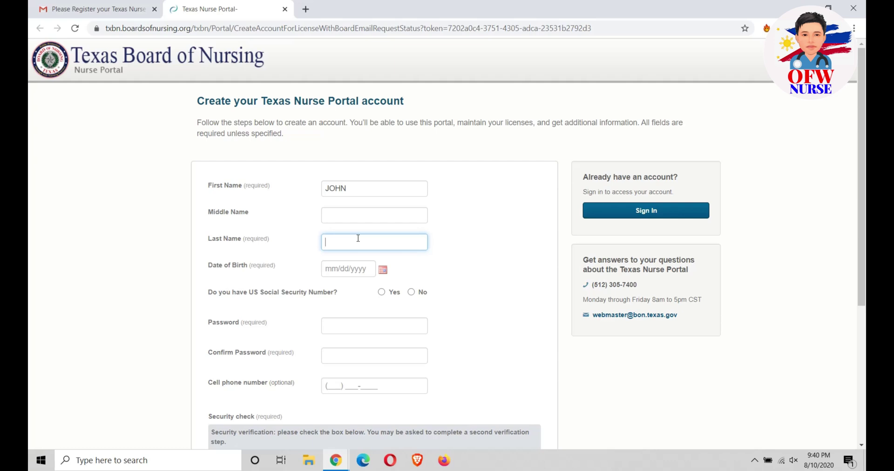
type("DOE")
Step: Pick January 1, 1990 in the date-of-birth calendar
left_click(382, 270)
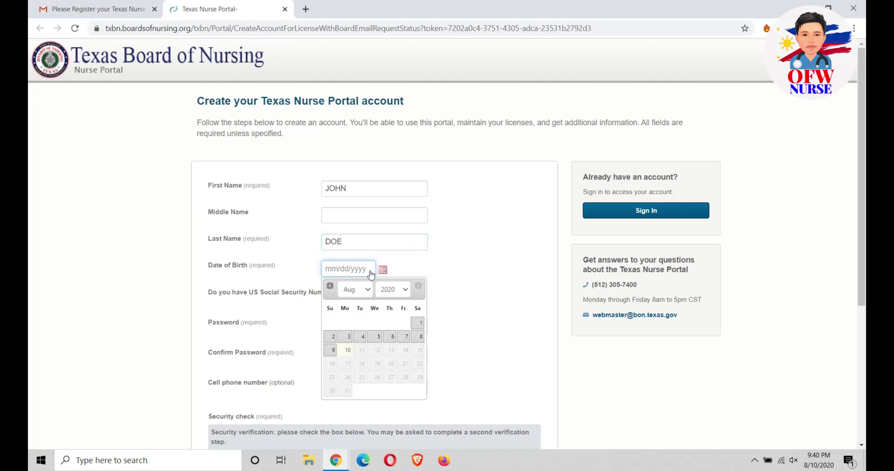
left_click(360, 289)
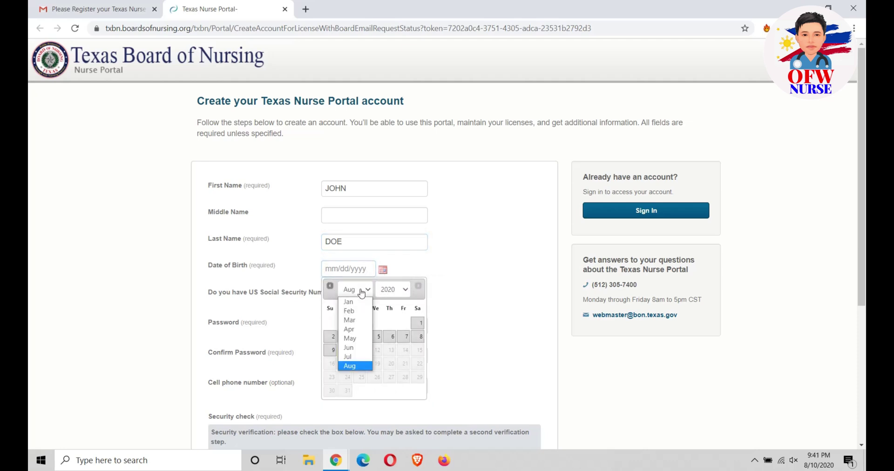
left_click(348, 298)
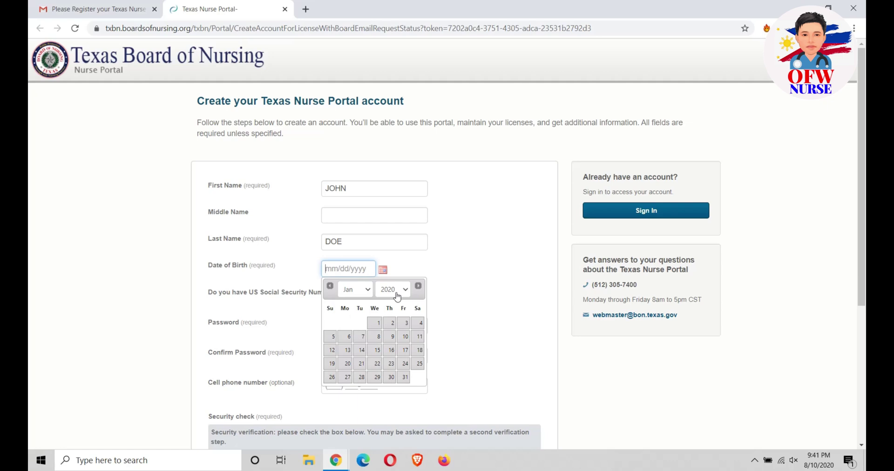
left_click(396, 290)
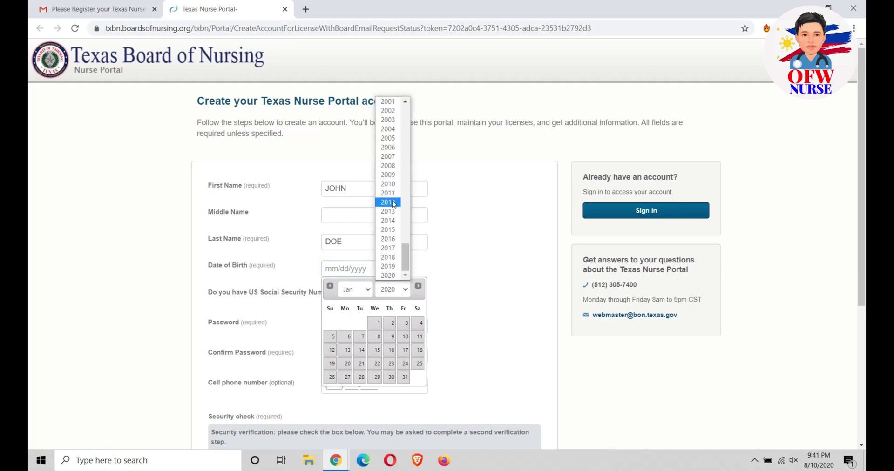
scroll(396, 177, "up", 5)
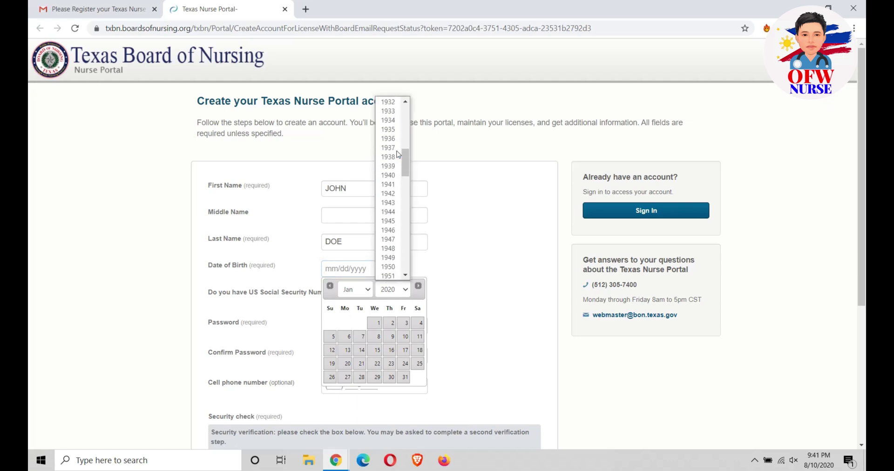
scroll(396, 172, "down", 5)
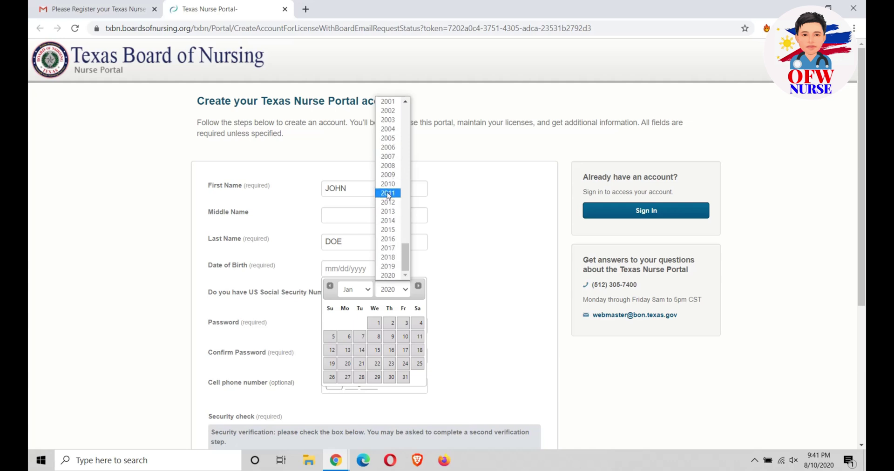
scroll(389, 195, "up", 5)
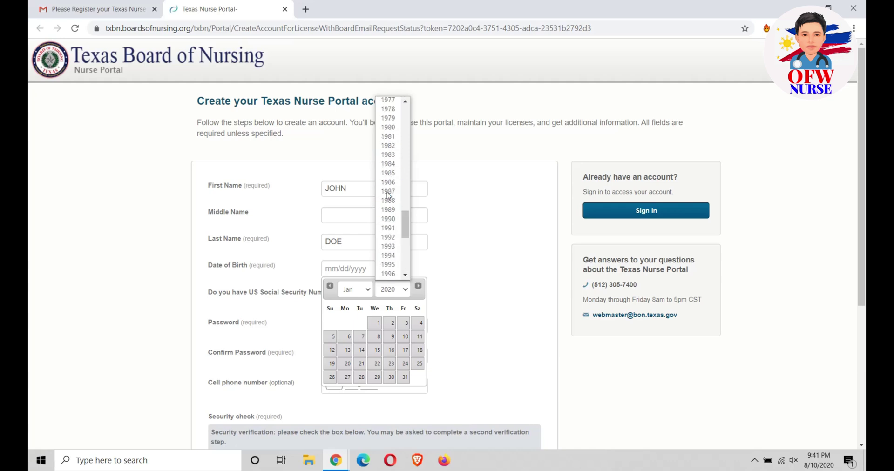
left_click(392, 219)
left_click(345, 324)
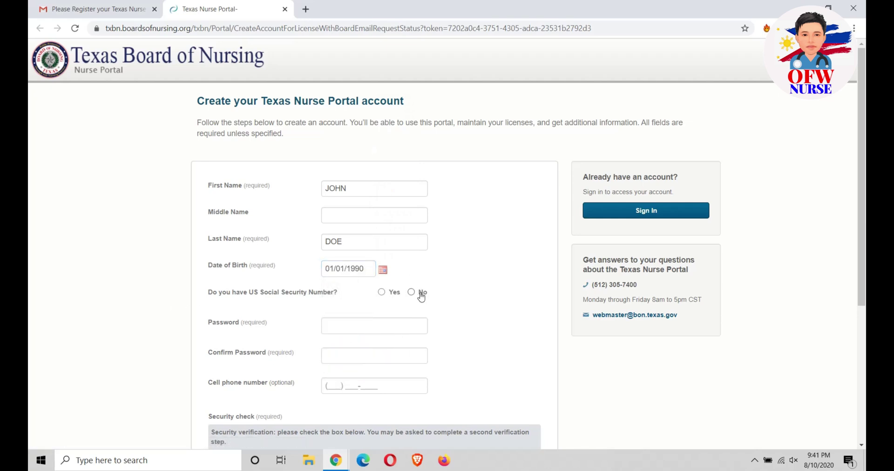
Step: Answer No to having a US Social Security Number
left_click_drag(203, 295, 339, 296)
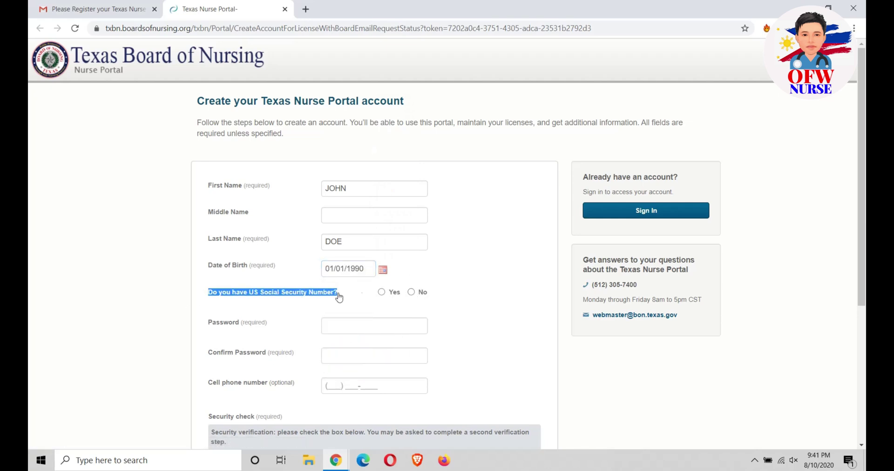
left_click(361, 303)
left_click(412, 293)
Step: Enter the account password in the Password and Confirm Password fields
scroll(493, 292, "down", 2)
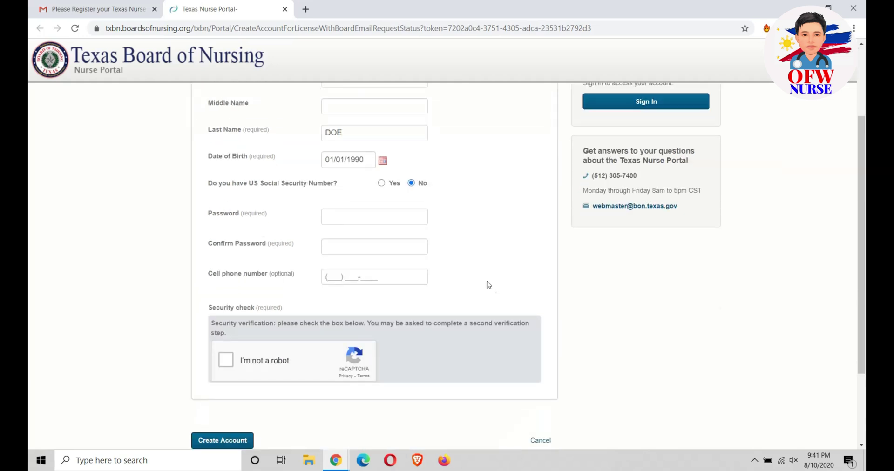
left_click(382, 216)
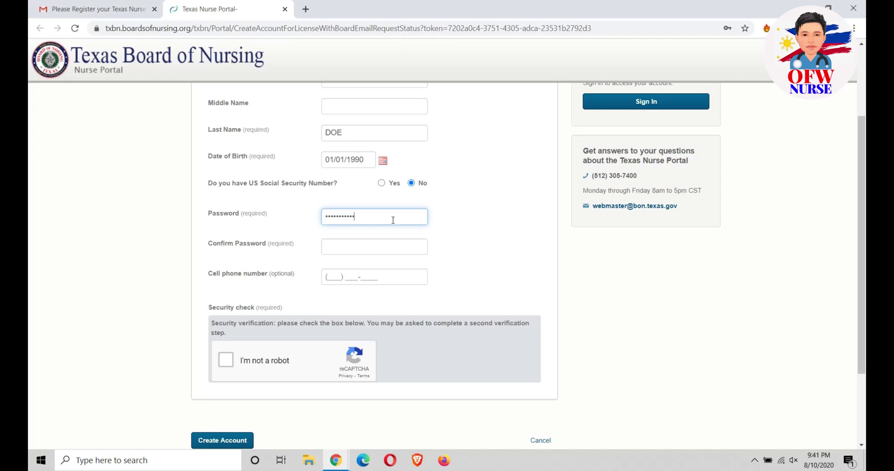
left_click(382, 246)
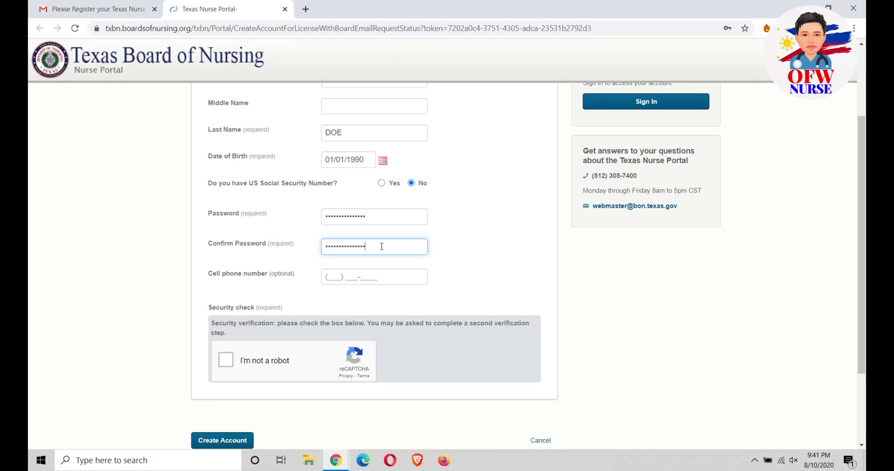
left_click_drag(211, 274, 285, 278)
left_click(285, 278)
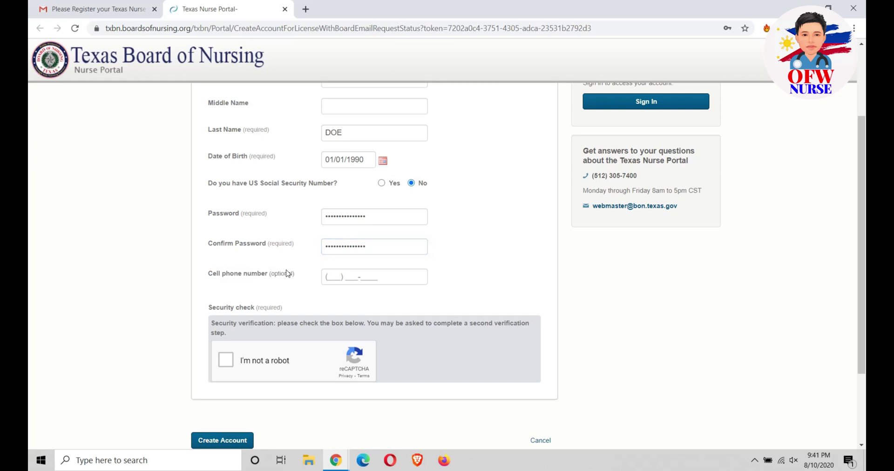
double_click(276, 277)
left_click(295, 280)
Step: Solve the reCAPTCHA by marking the two traffic-light squares and verifying
left_click(226, 365)
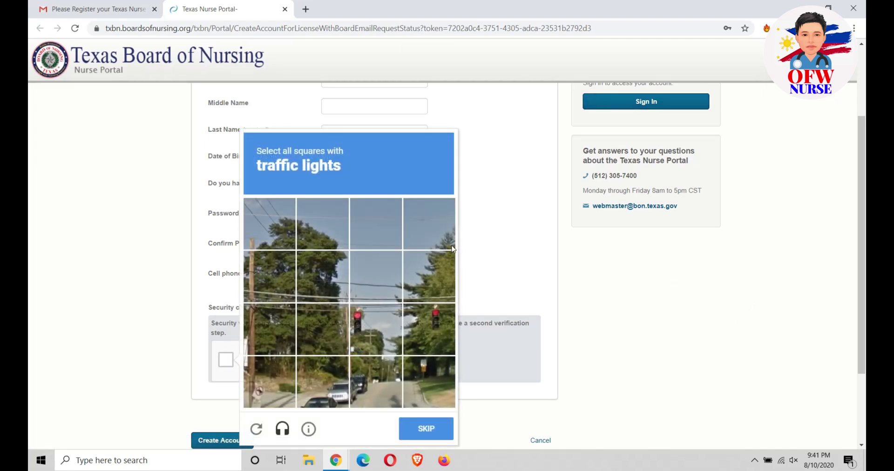
scroll(565, 224, "down", 3)
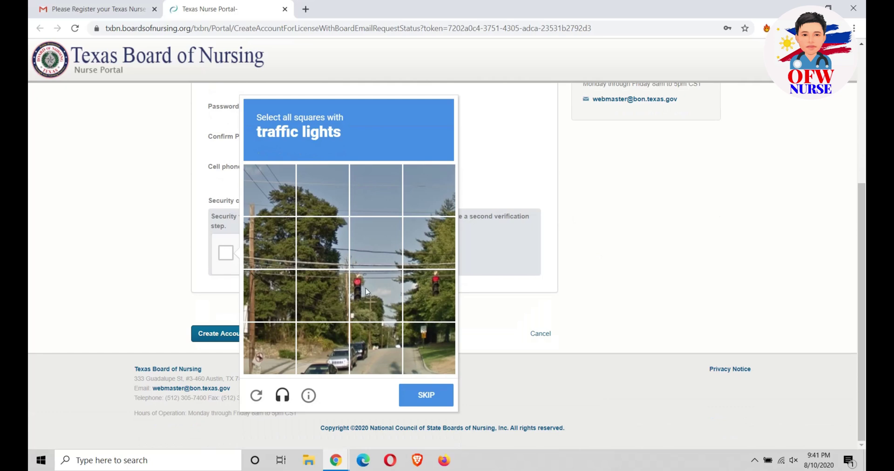
left_click(354, 299)
left_click(424, 290)
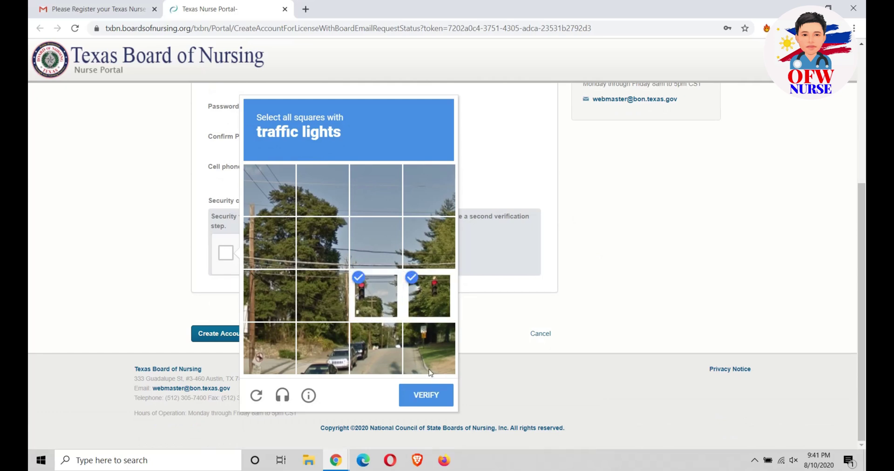
left_click(426, 396)
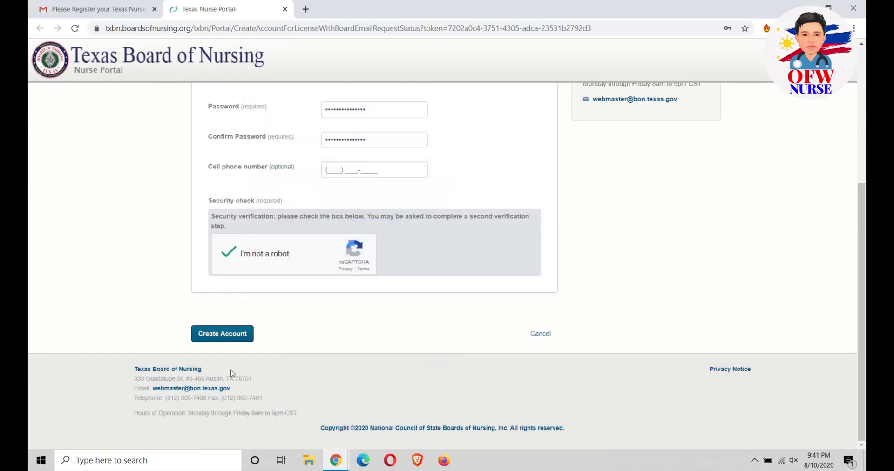
Step: Create the account, save the password in Chrome, and review the new dashboard
left_click(219, 334)
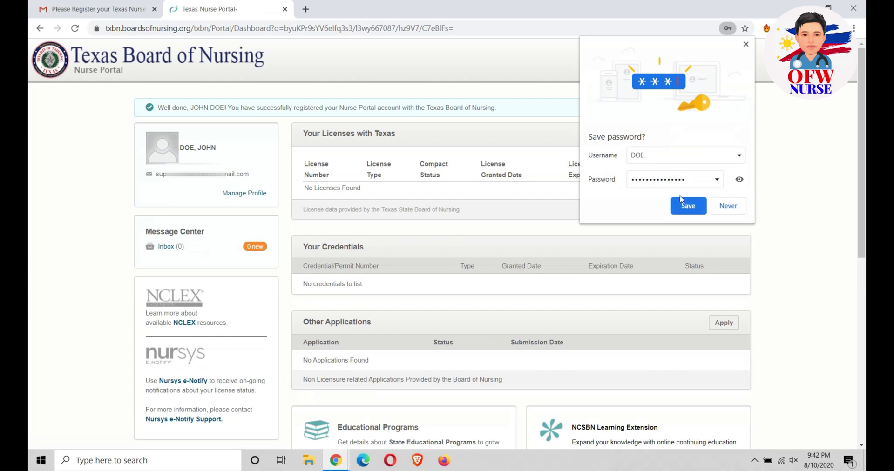
left_click(687, 208)
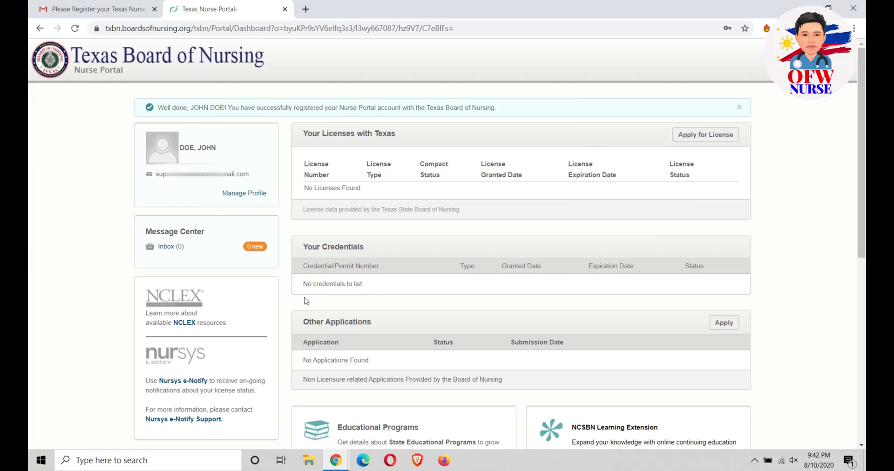
scroll(306, 301, "down", 5)
scroll(328, 274, "up", 5)
scroll(487, 285, "down", 7)
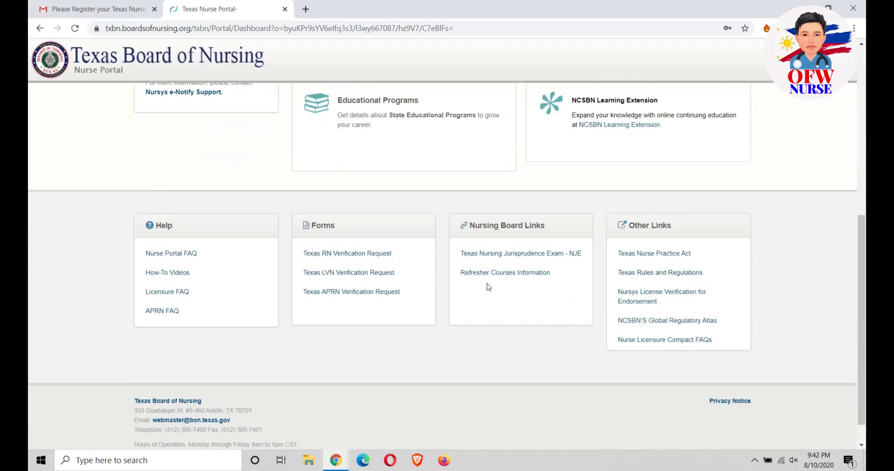
scroll(488, 287, "up", 7)
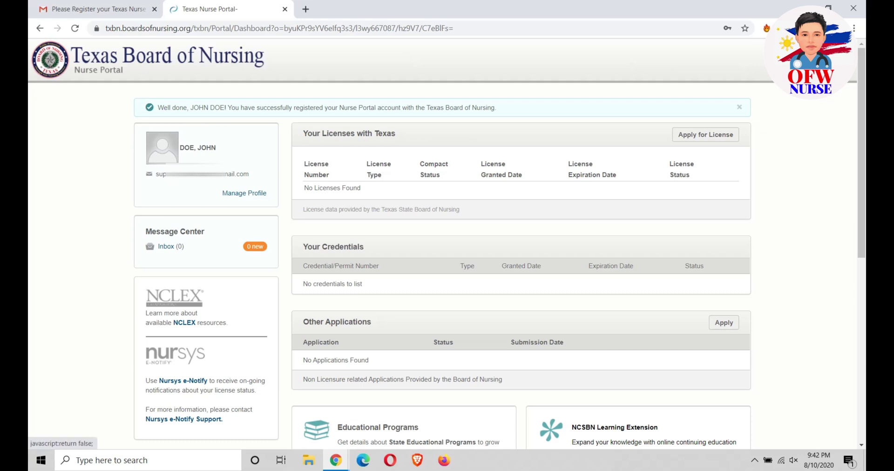
left_click(805, 58)
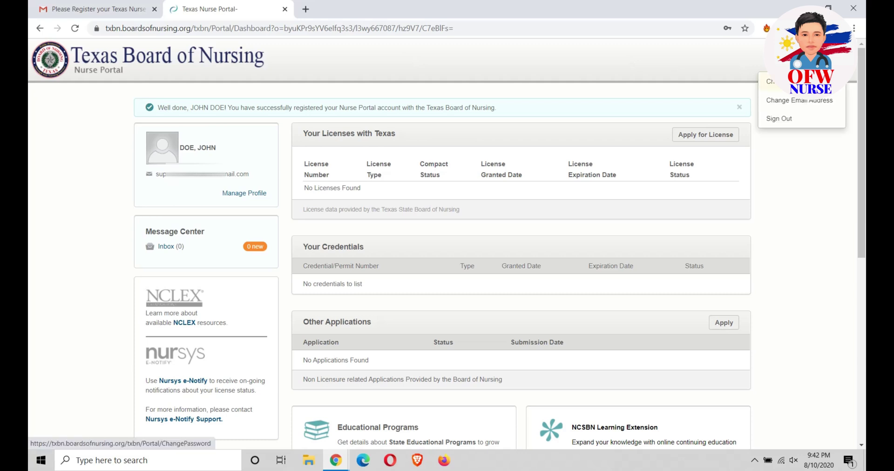
left_click(781, 170)
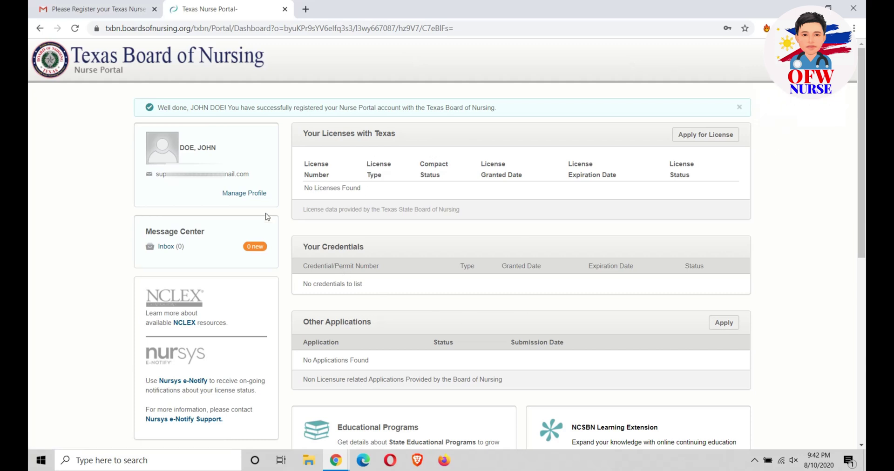
Step: Open Apply for License and expand then collapse the 6 Month APRN Permit entry
left_click(702, 135)
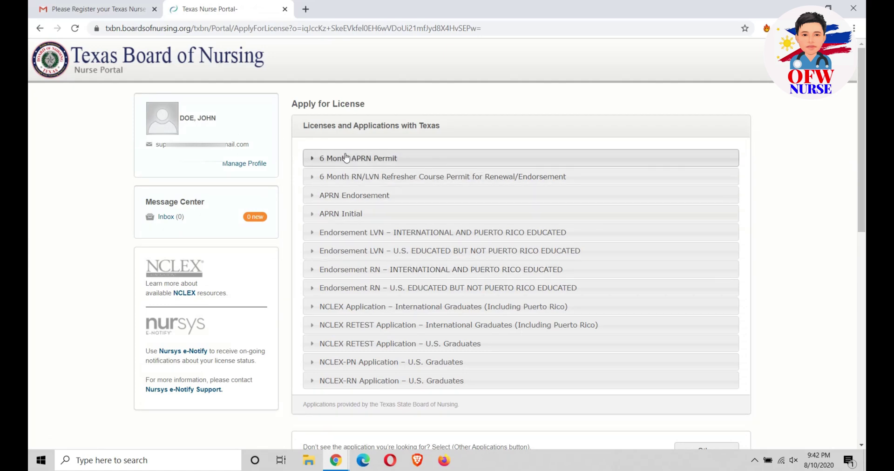
left_click(312, 160)
left_click(312, 159)
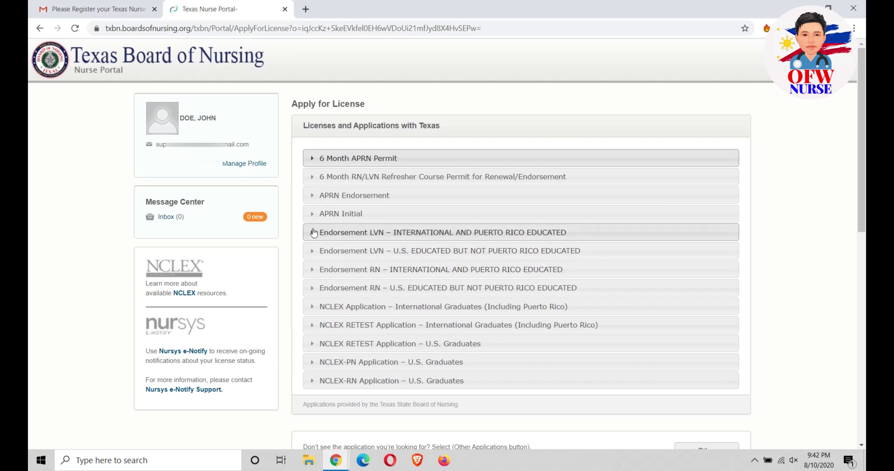
Step: Expand and read the Endorsement RN – International entry, then collapse it
left_click(313, 272)
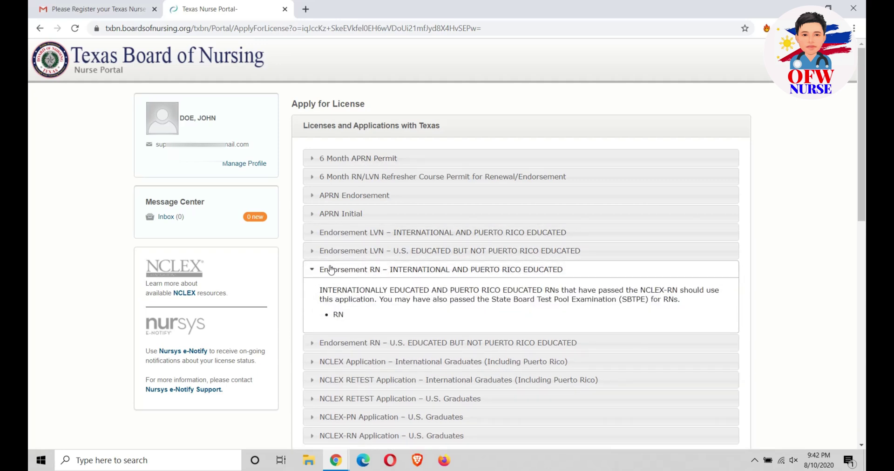
left_click_drag(324, 272, 566, 272)
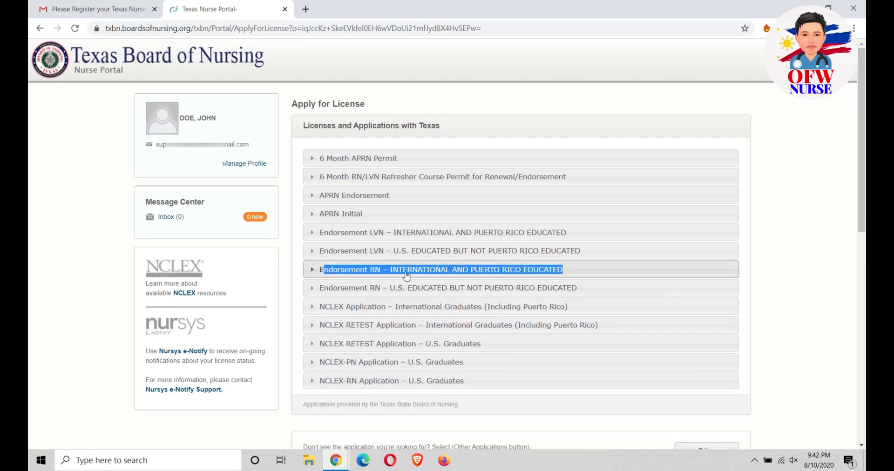
left_click(397, 273)
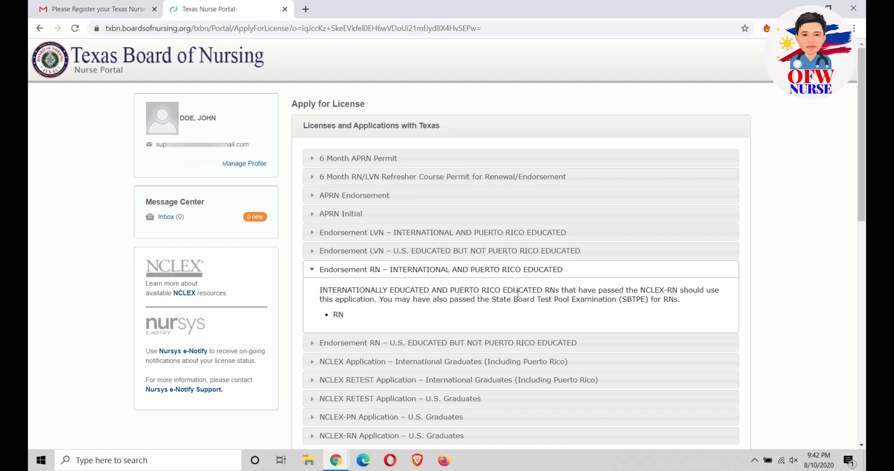
left_click(312, 272)
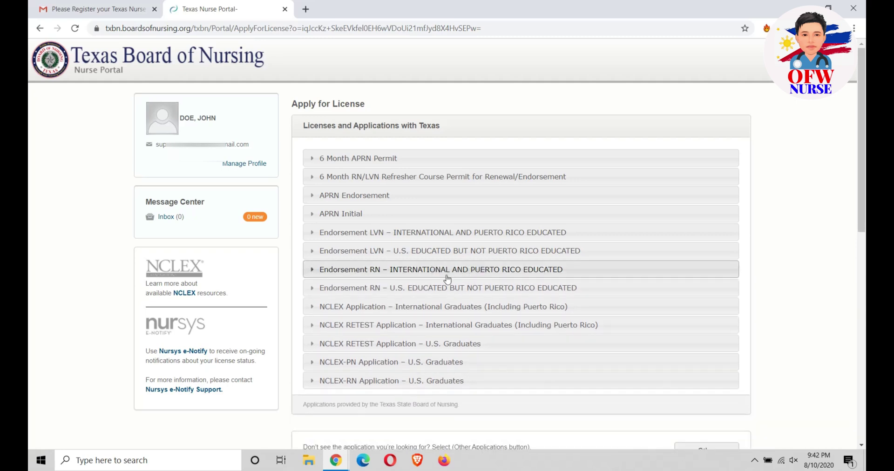
Step: Expand the NCLEX Application – International Graduates entry and highlight its title
left_click(312, 309)
left_click_drag(313, 310, 578, 312)
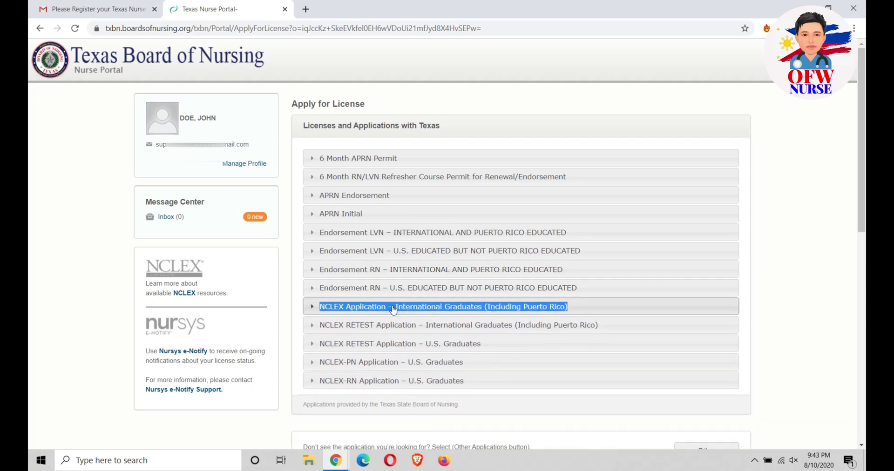
left_click(482, 308)
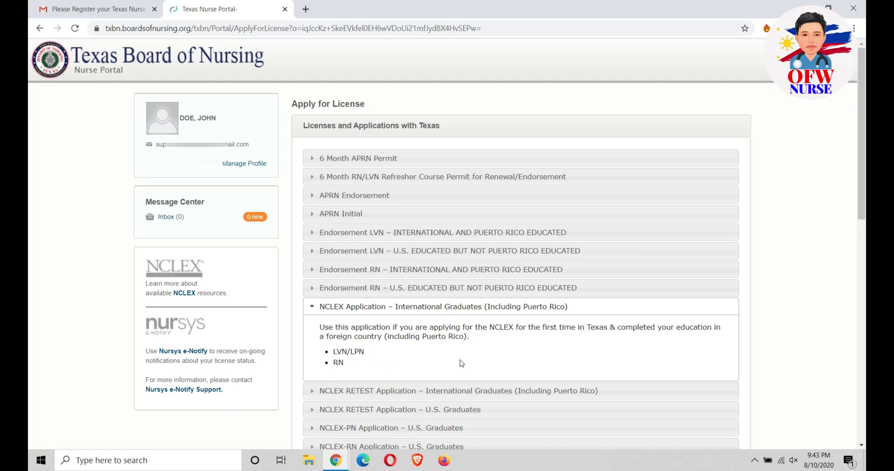
Step: Preview the NCLEX RETEST entry's LVN/LPN option, then return to the NCLEX Application details
scroll(461, 363, "down", 2)
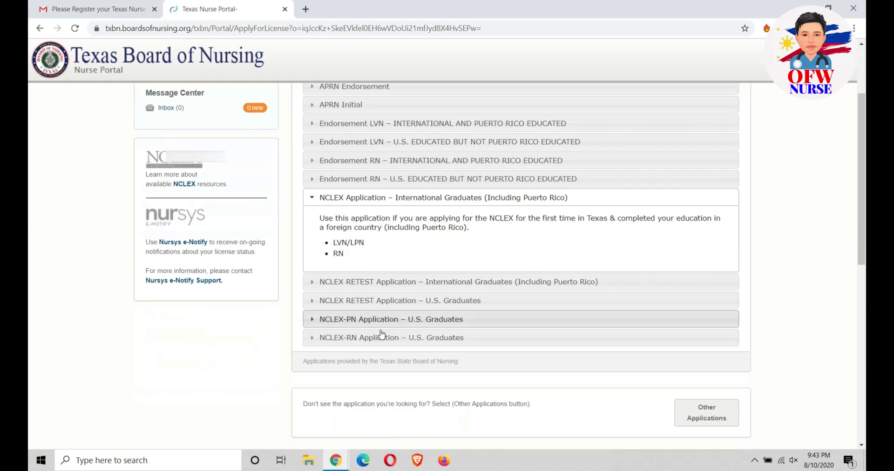
left_click(326, 284)
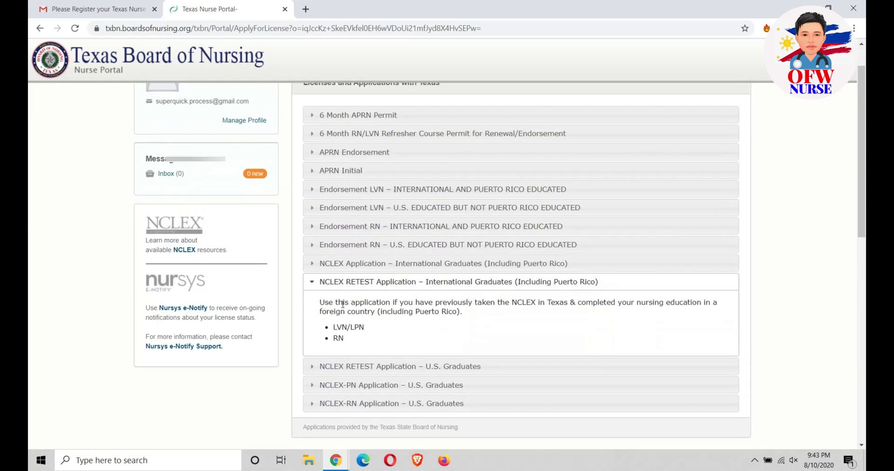
left_click_drag(319, 301, 713, 302)
left_click(532, 320)
left_click_drag(333, 327, 364, 328)
left_click(359, 344)
left_click(326, 282)
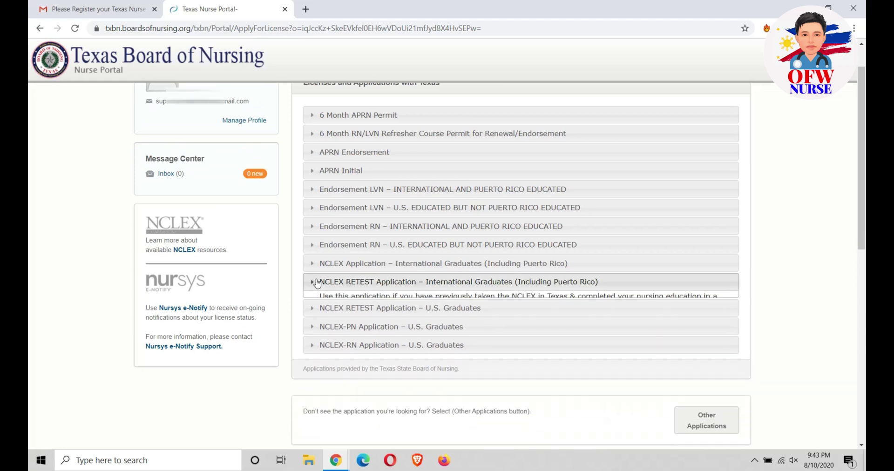
left_click(325, 268)
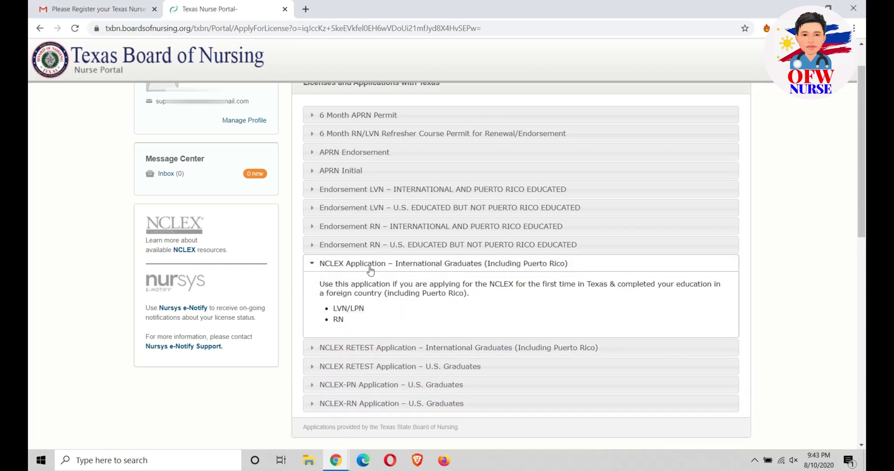